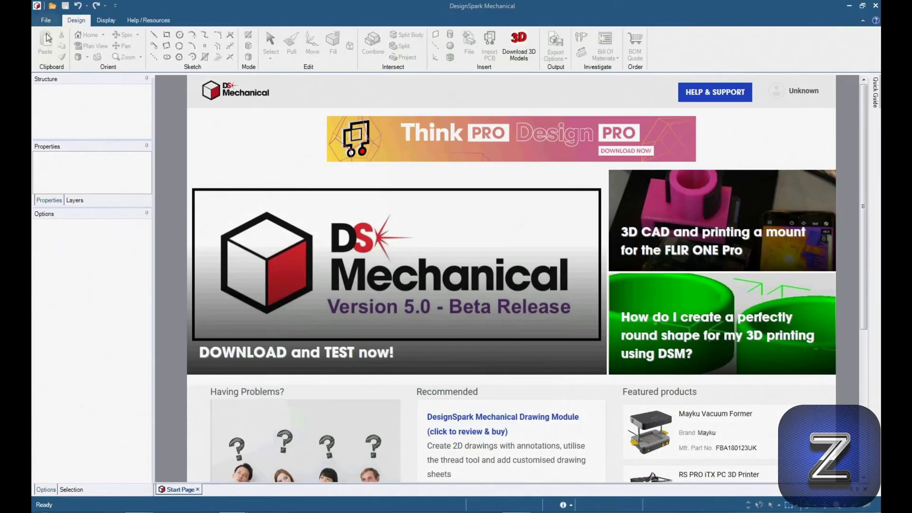
- Create a new design and look straight down onto the sketch grid in Plan View
left_click(46, 20)
mouse_move(76, 43)
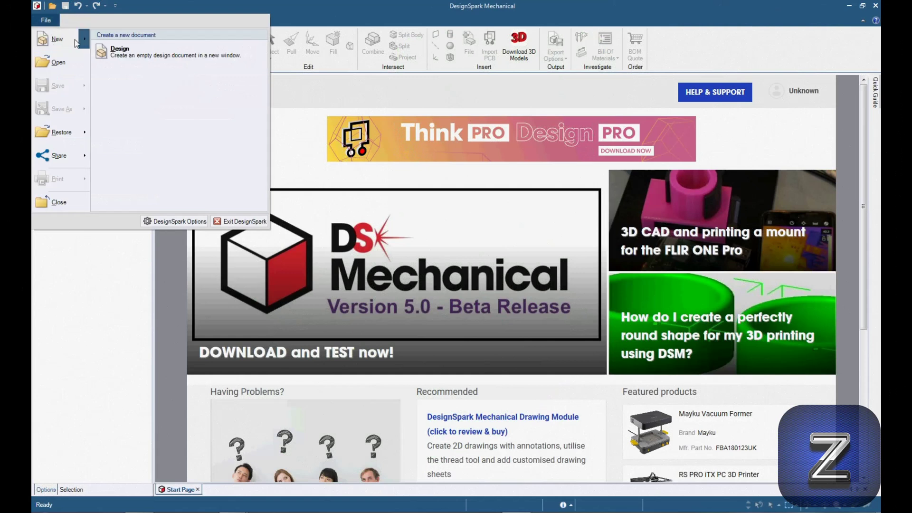
left_click(130, 52)
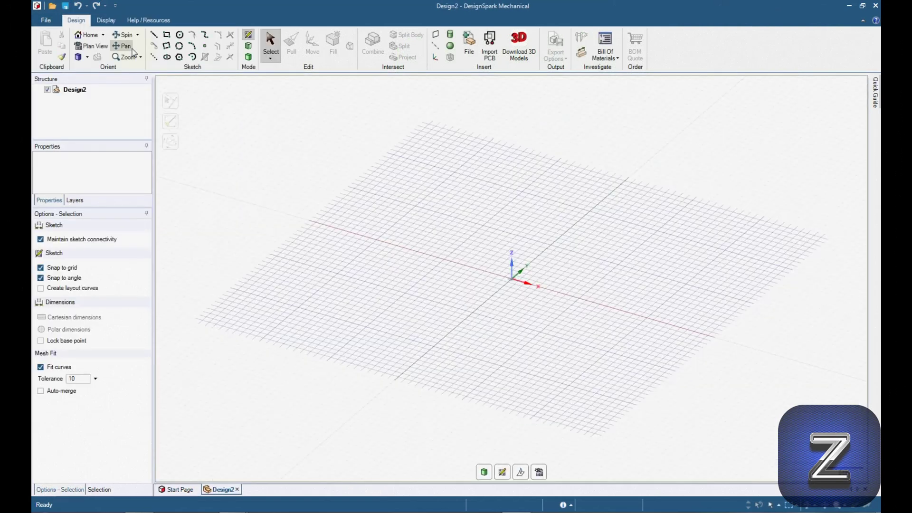
left_click(86, 46)
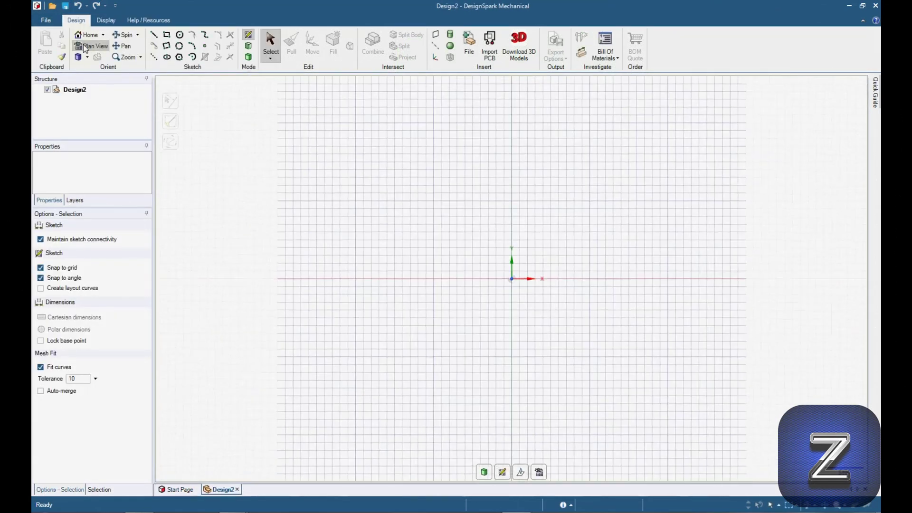
- Draw two 33.44 mm lines from the origin, one running right and one running down
left_click(153, 34)
left_click(511, 279)
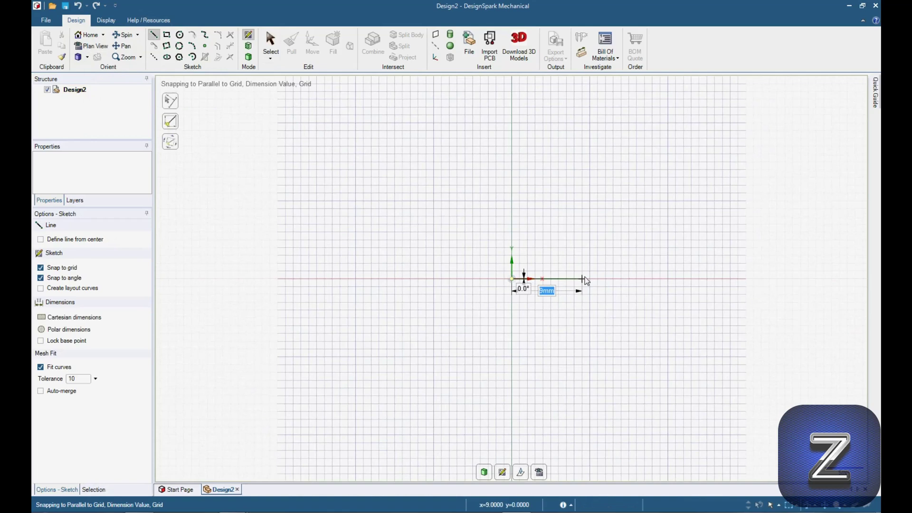
type("33.44")
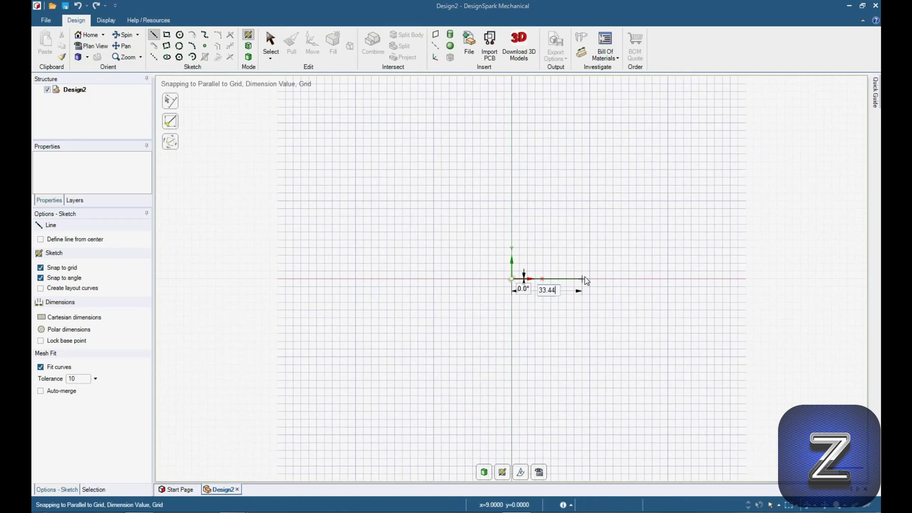
key("Return")
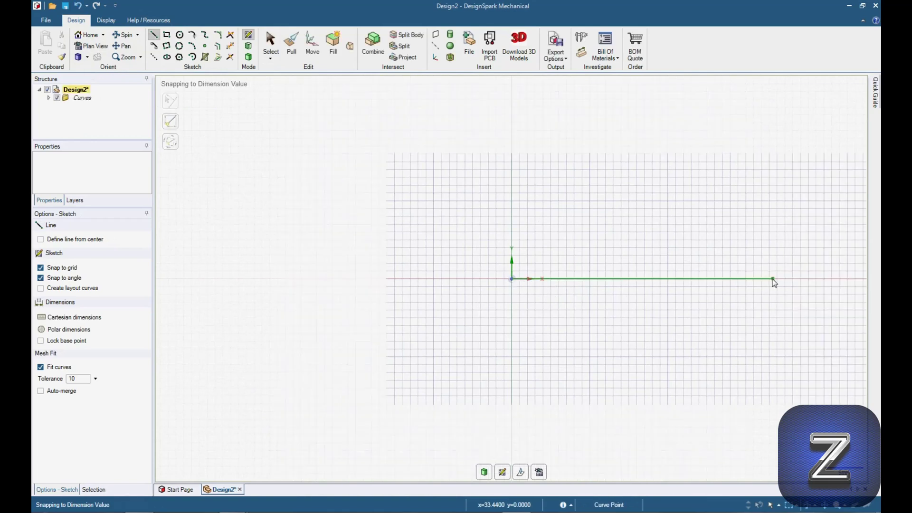
left_click(511, 279)
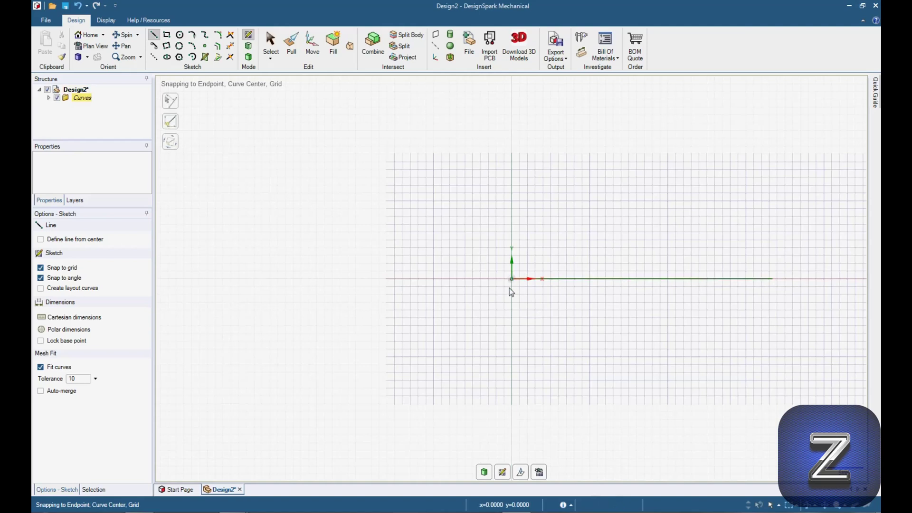
type("33")
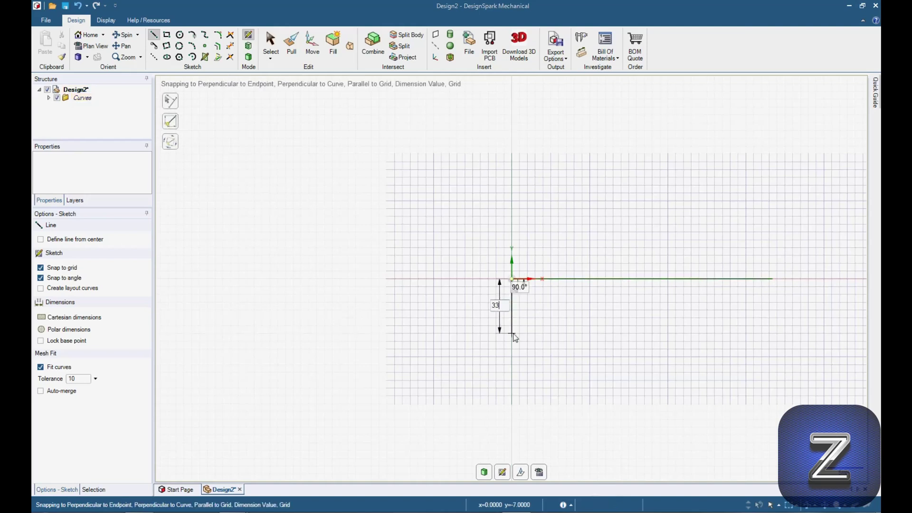
type(".44")
key("Return")
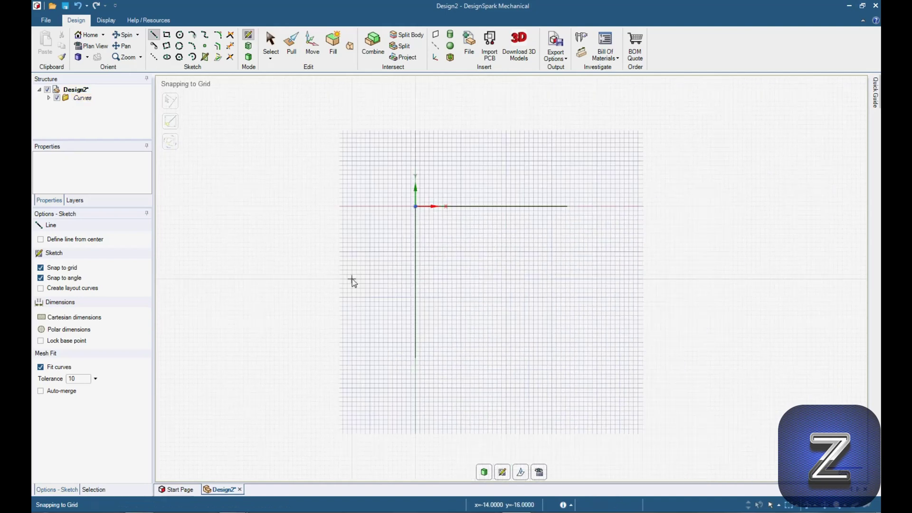
- Round the corner where the two lines meet with a 28.57 mm arc, then return to 3D
left_click(217, 36)
left_click(417, 209)
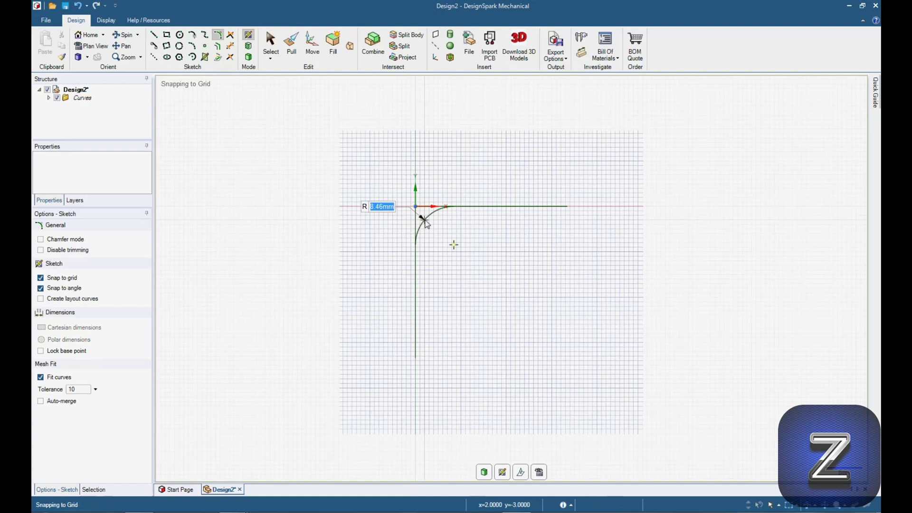
left_click(429, 225)
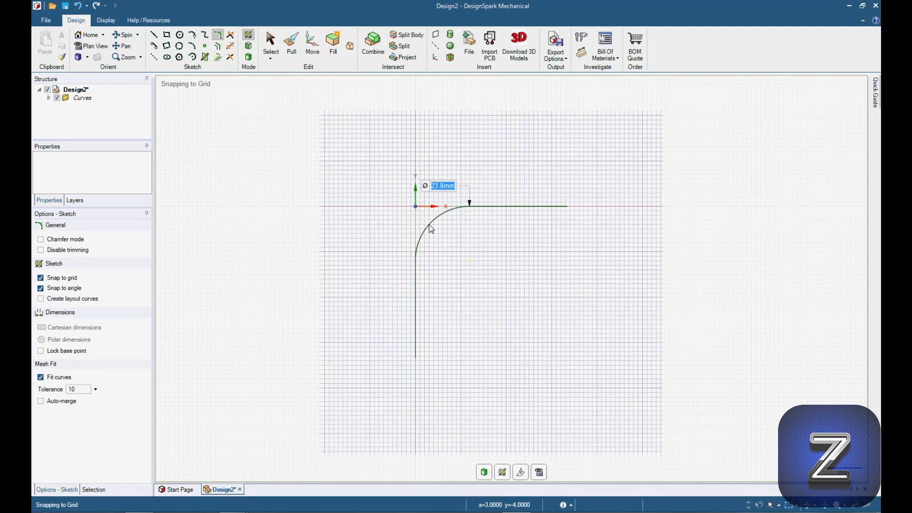
type("28")
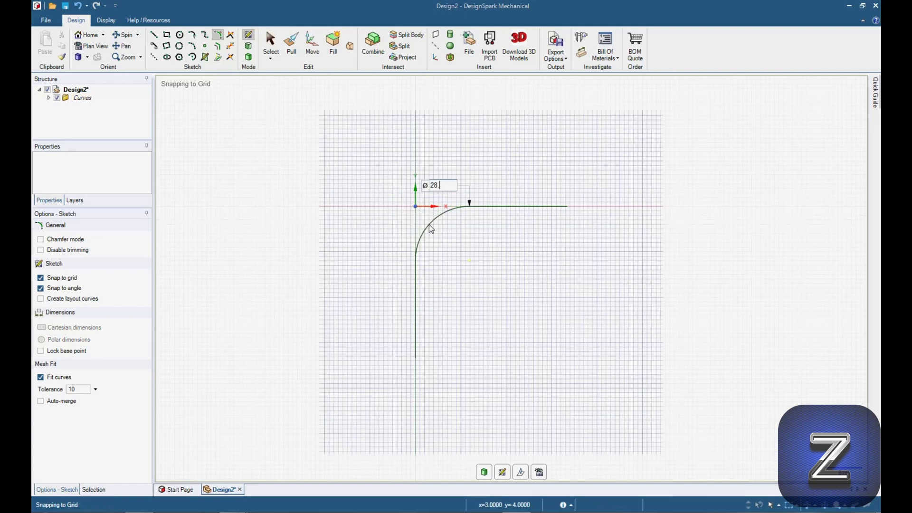
type(".57")
key("Return")
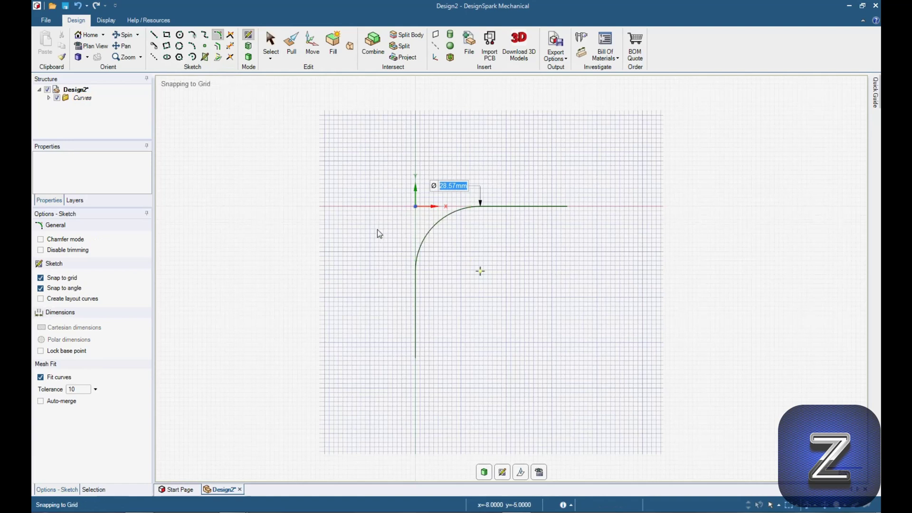
left_click(248, 57)
- Start a new sketch at the bottom end of the vertical line, viewed face-on
left_click(270, 44)
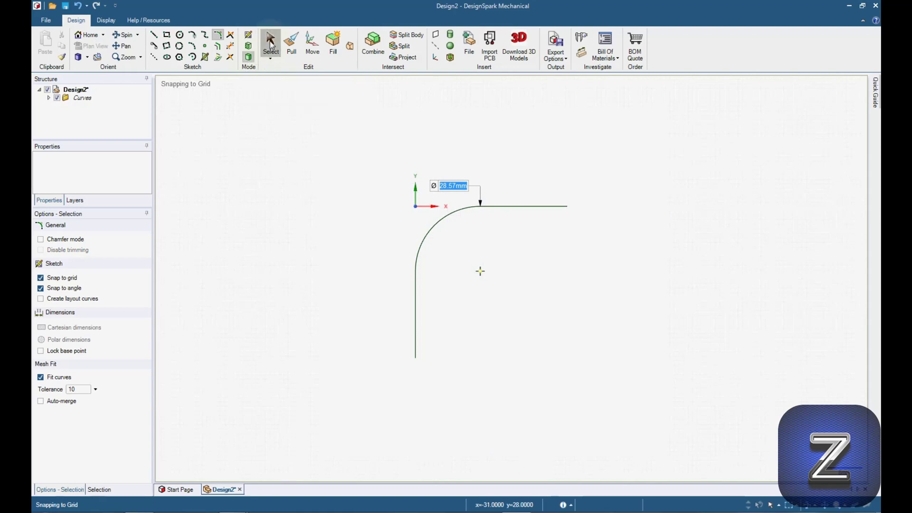
left_click(415, 360)
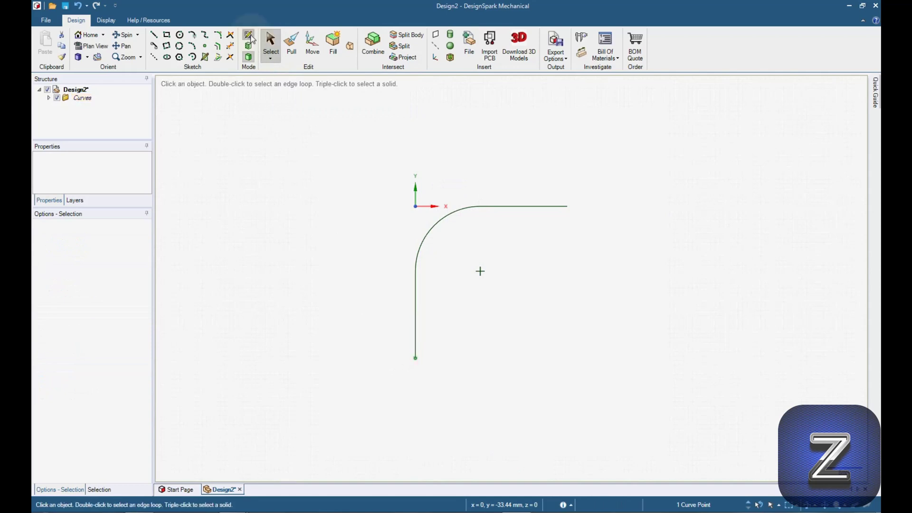
left_click(249, 37)
left_click(88, 47)
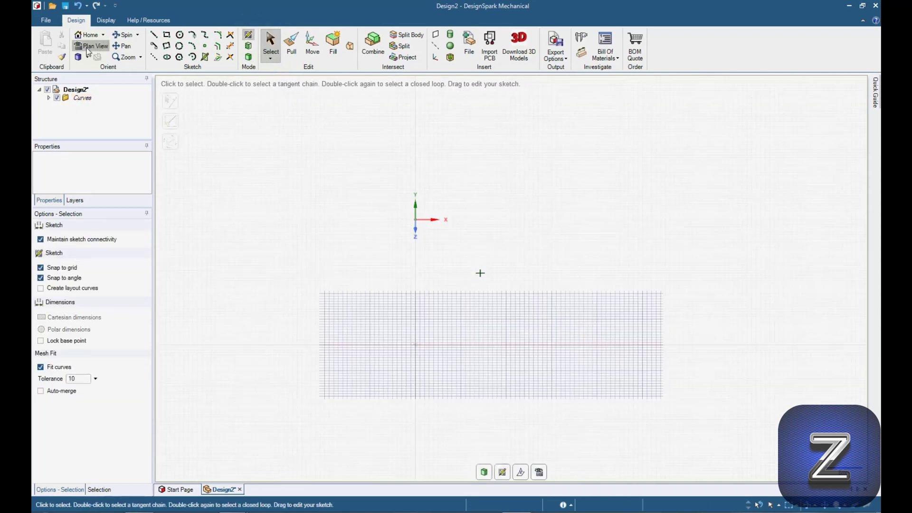
- Draw concentric 20 mm and 28.57 mm circles centred on the sketch origin
left_click(181, 36)
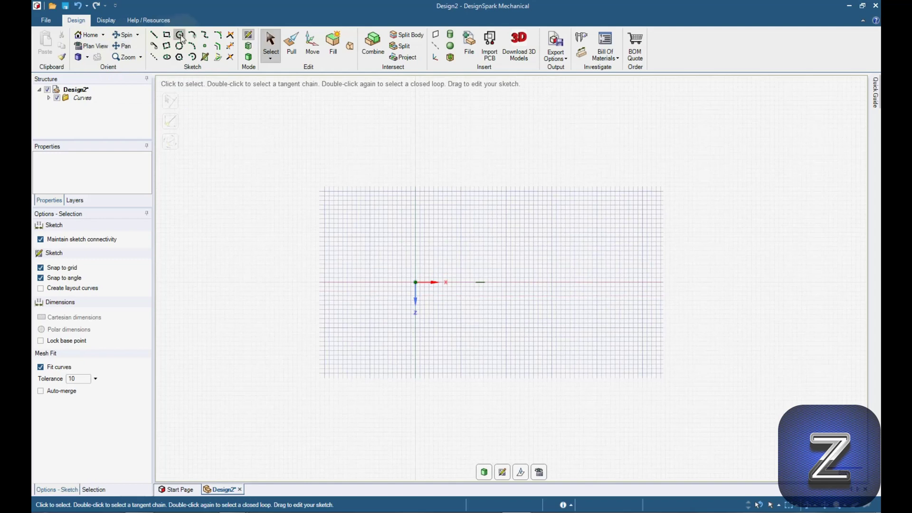
left_click(416, 283)
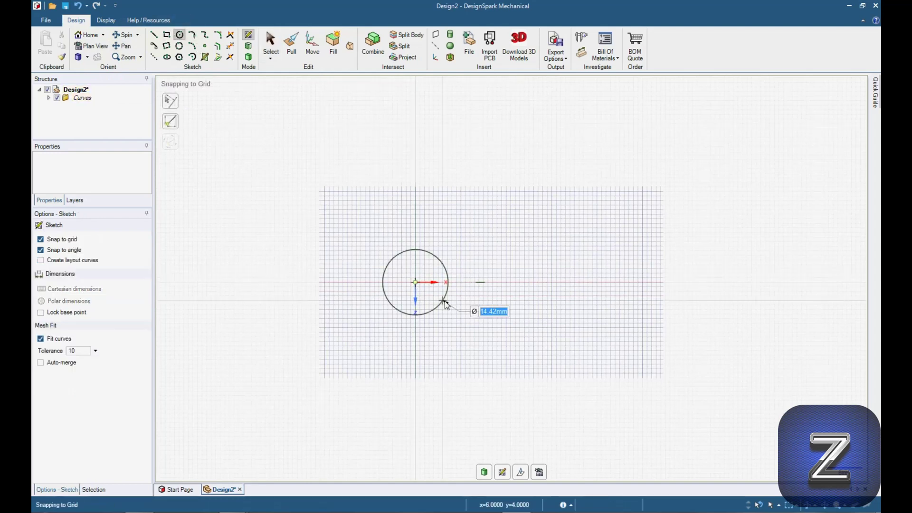
type("20")
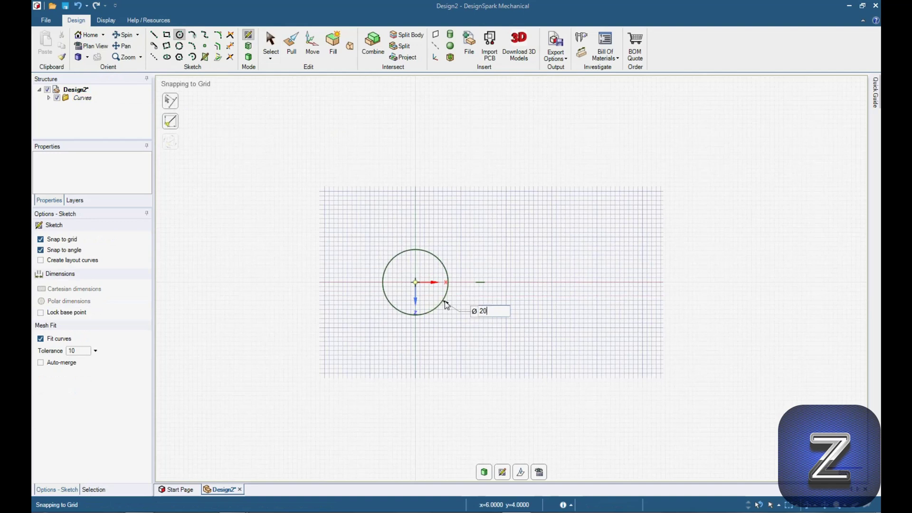
key("Return")
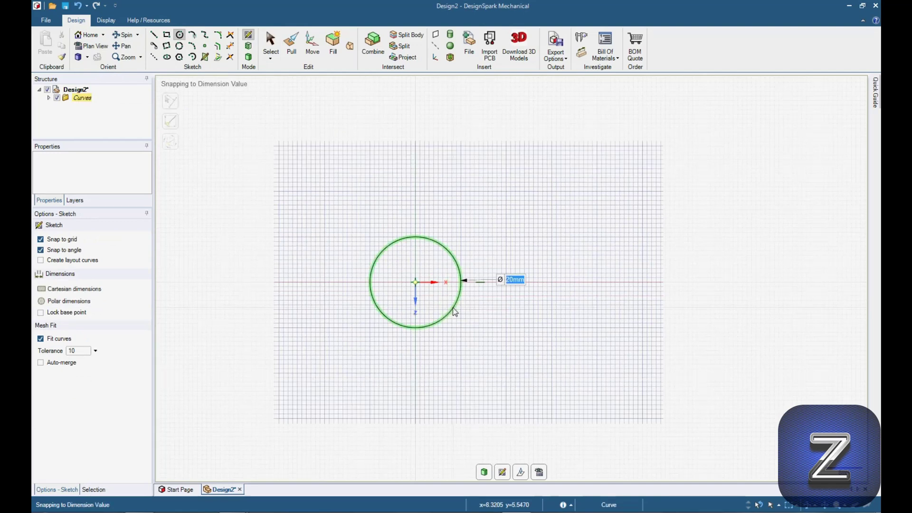
left_click(415, 282)
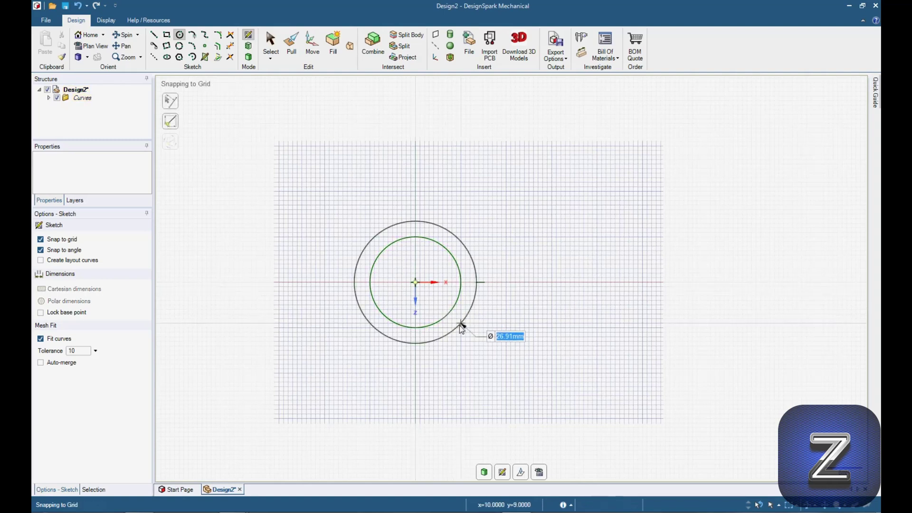
type("28")
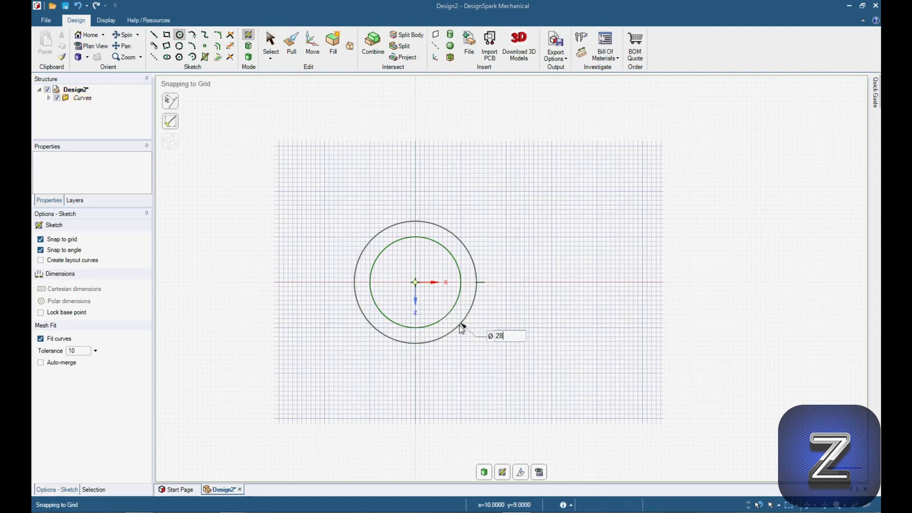
type(".57")
key("Return")
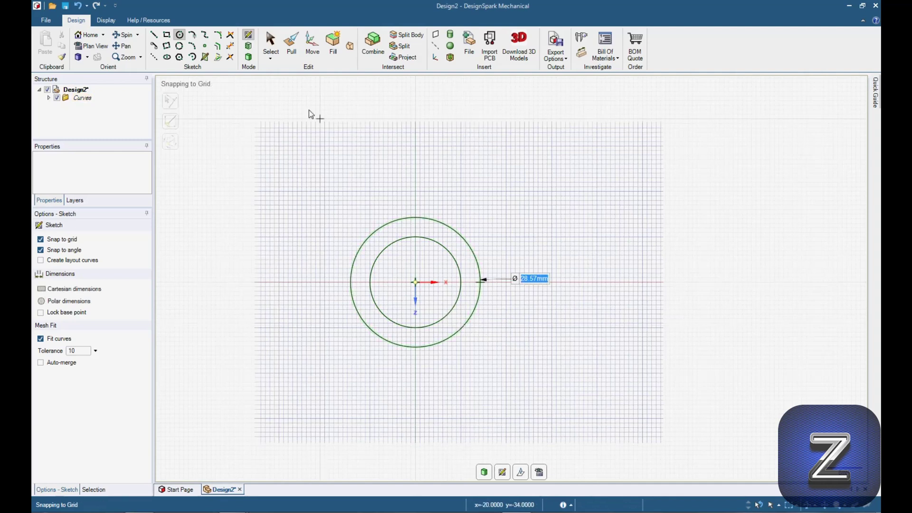
- Sweep the ring between the circles along the vertical and horizontal lines into an elbow pipe
left_click(247, 58)
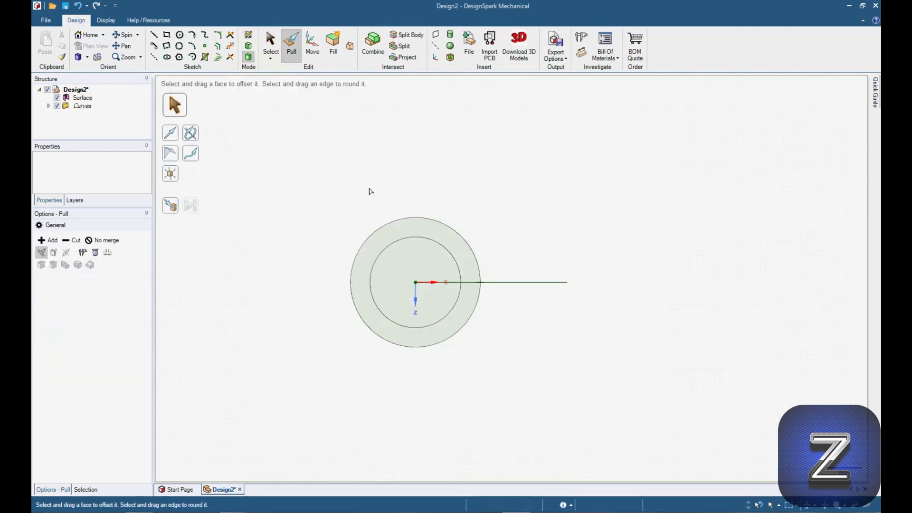
left_click(386, 242)
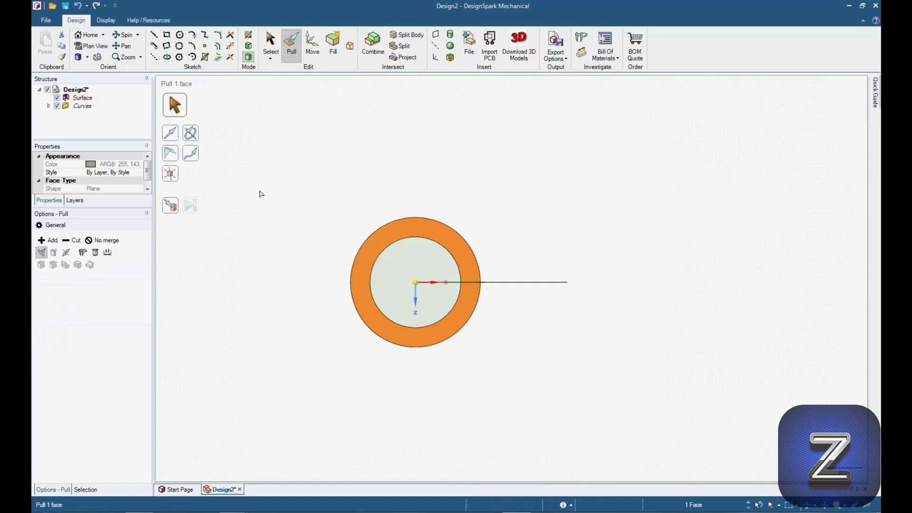
left_click(192, 158)
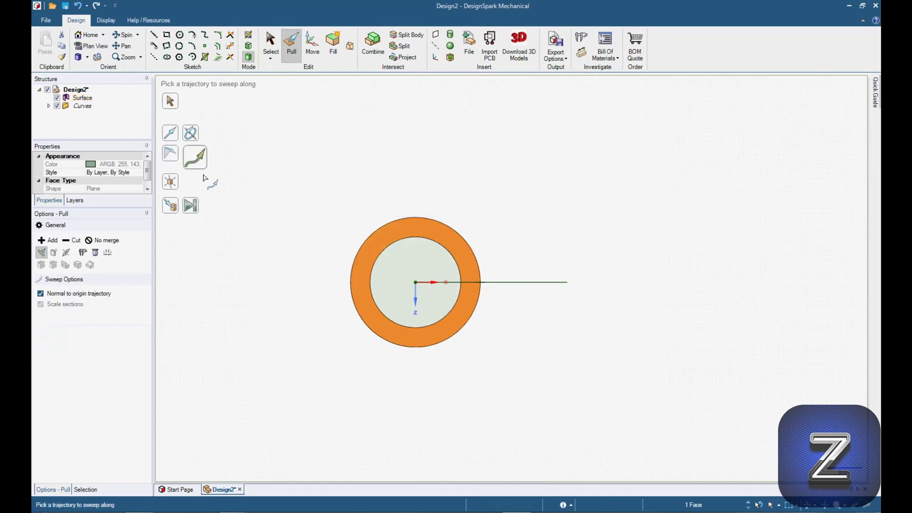
middle_click_drag(312, 275, 306, 331)
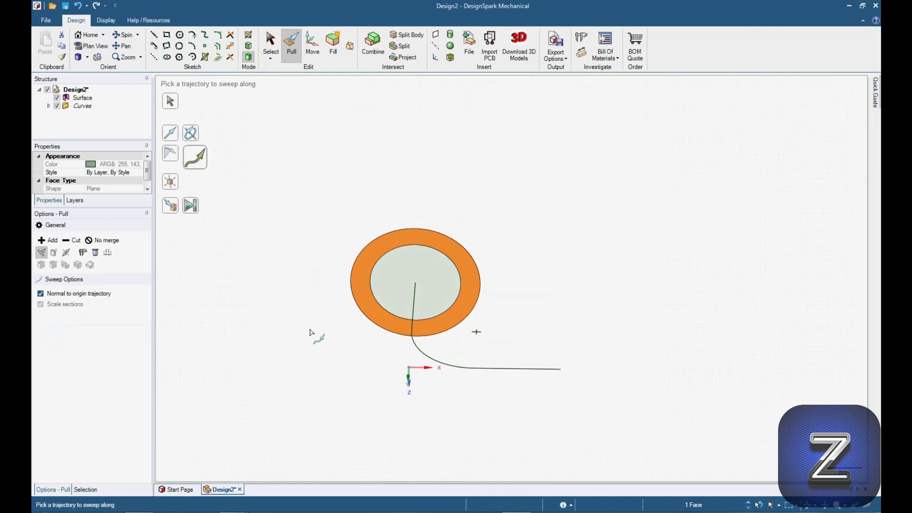
left_click(412, 313)
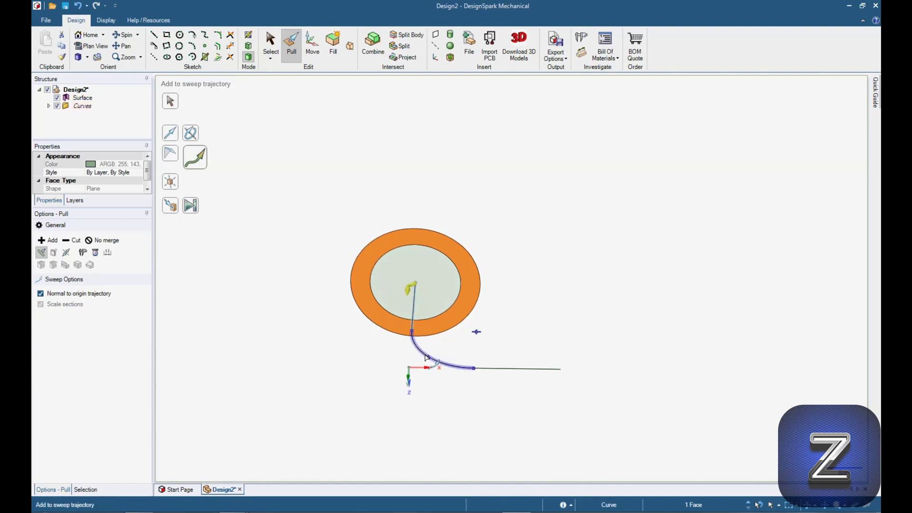
left_click(497, 370)
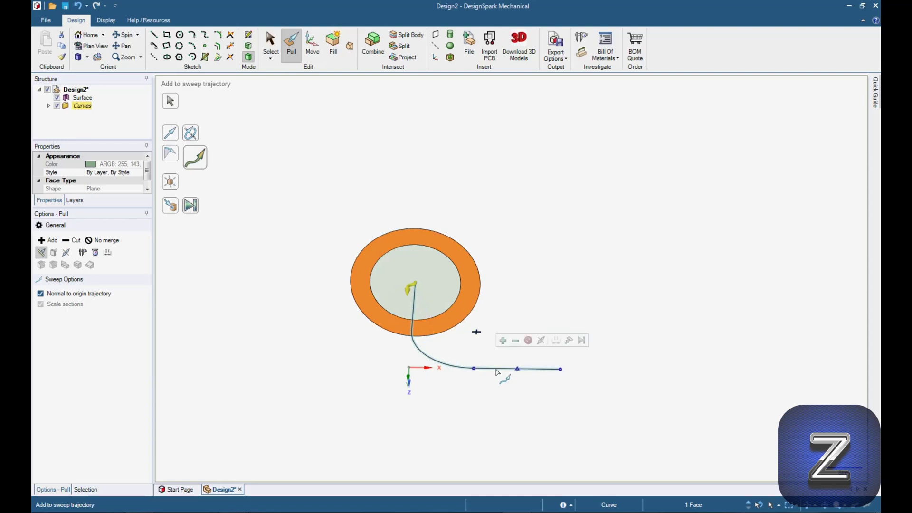
left_click(497, 372)
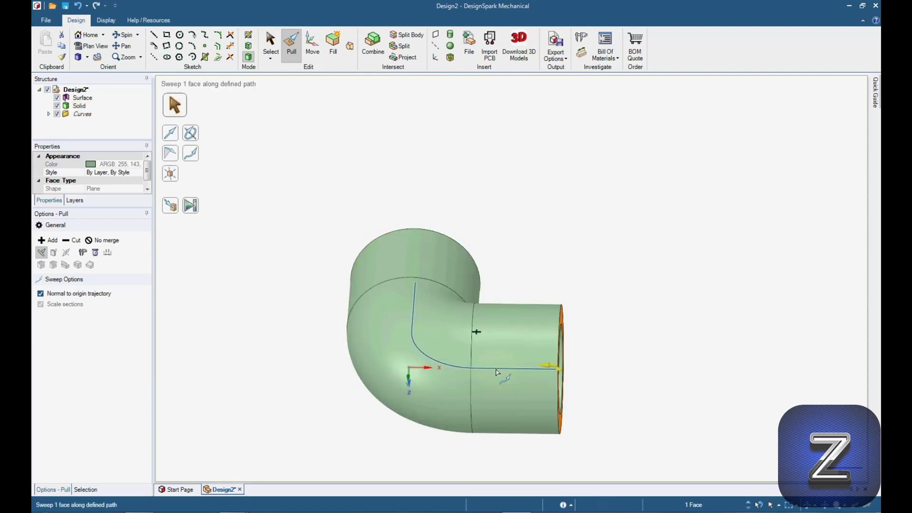
left_click(271, 44)
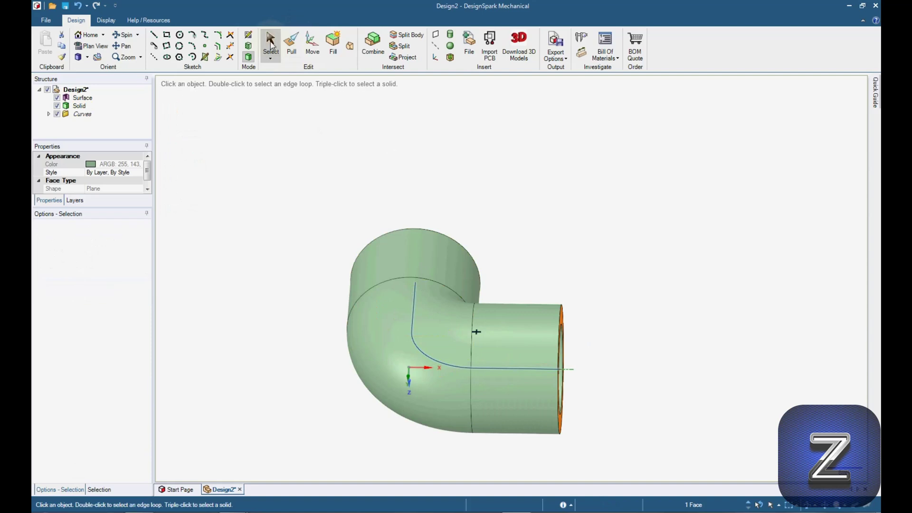
- Select the ring face at the elbow's top end
middle_click_drag(350, 173, 356, 250)
left_click(369, 251)
left_click(368, 251)
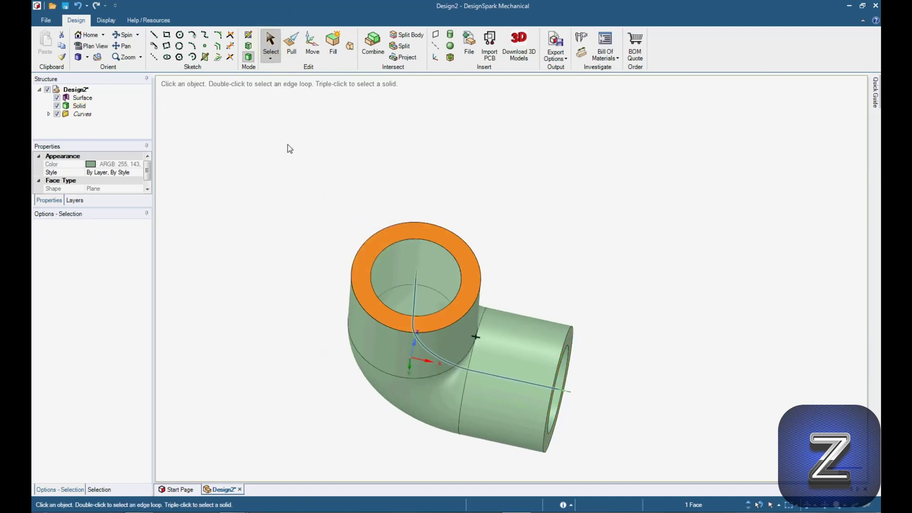
- Sketch a 22.22 mm circle centred on the bore of the elbow's top end face
left_click(248, 34)
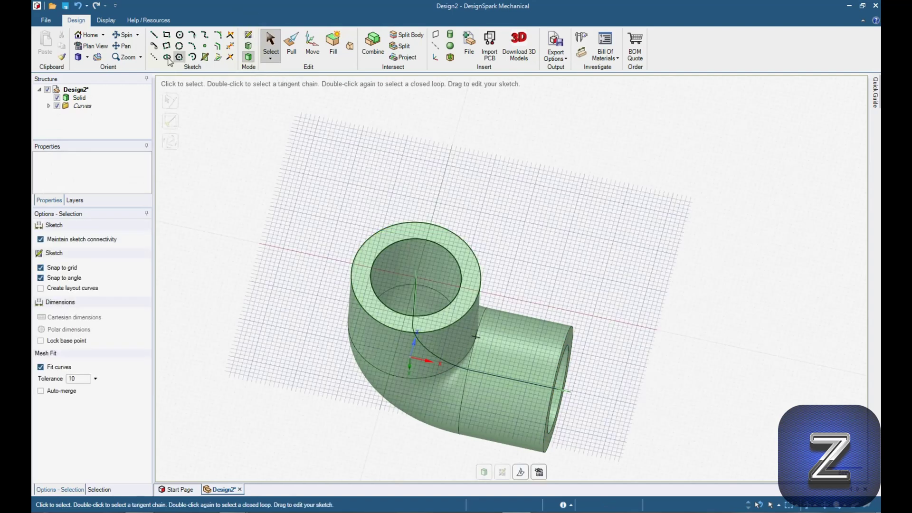
left_click(98, 46)
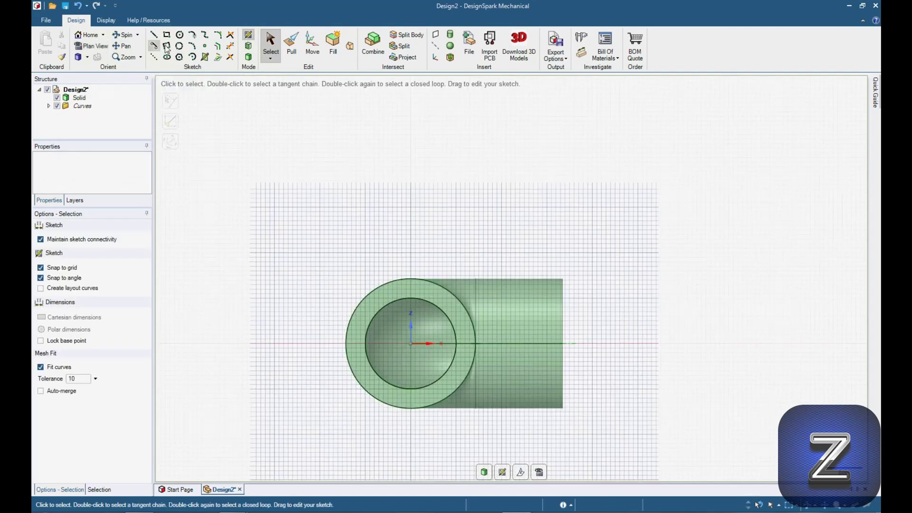
left_click(180, 35)
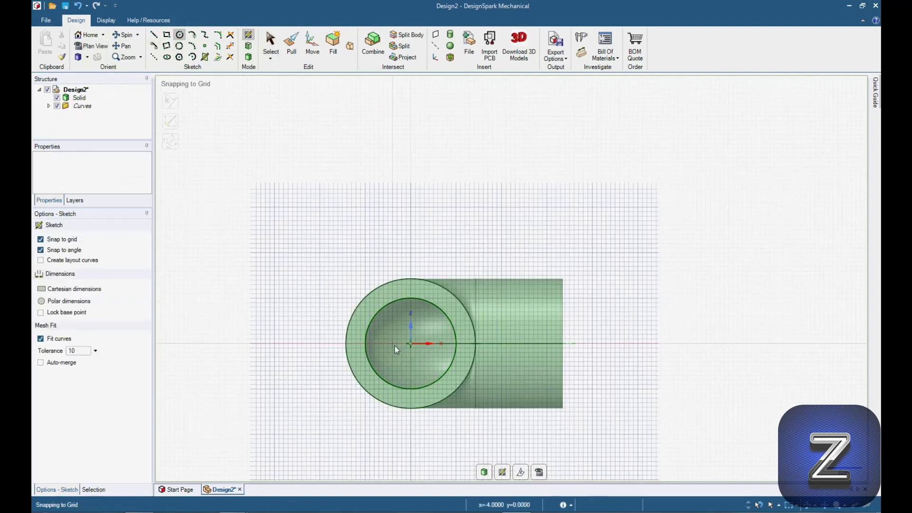
left_click(411, 344)
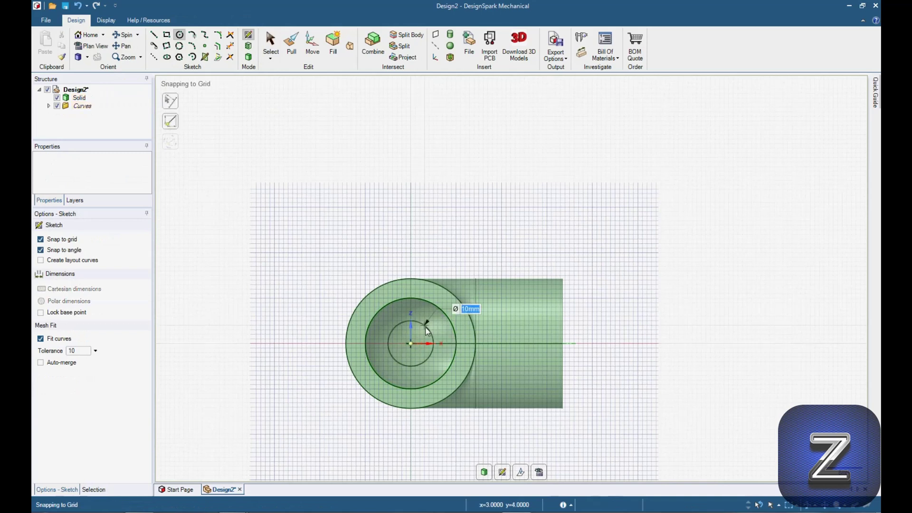
type("22.22")
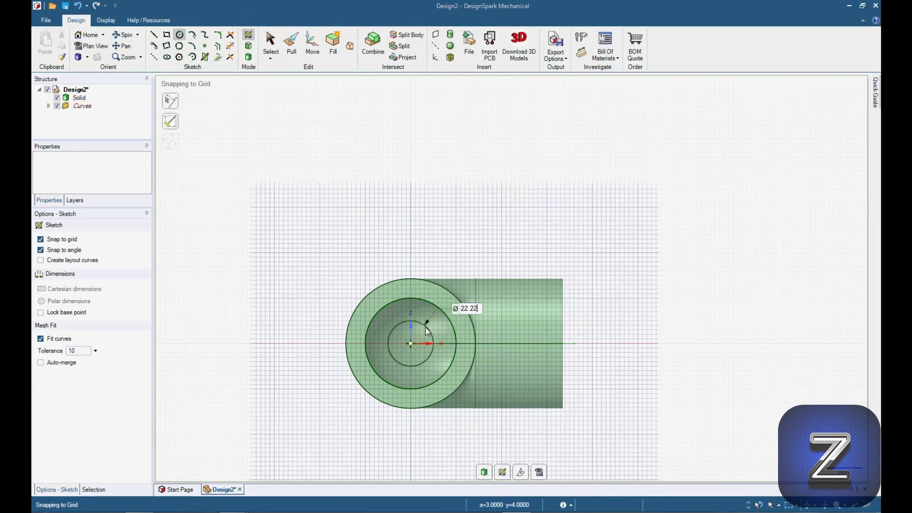
key("Return")
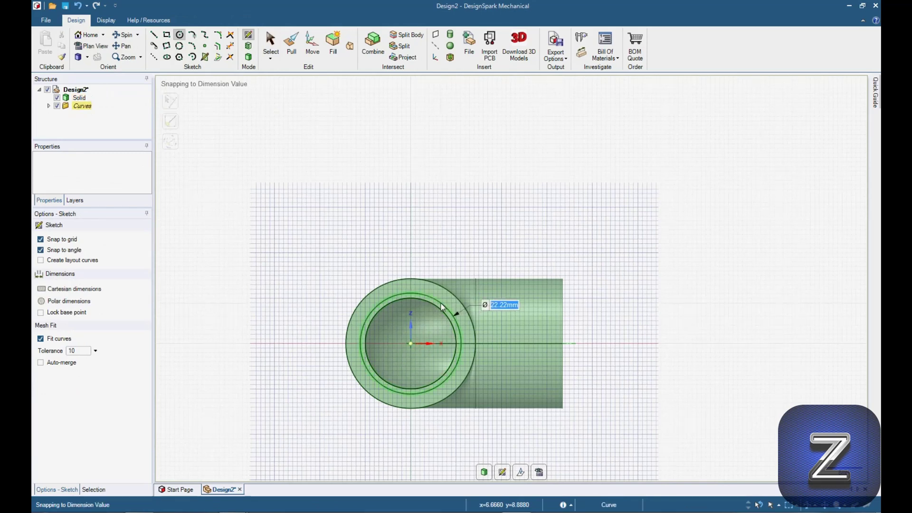
- Return to 3D and select the ring face at the elbow's right end
left_click(248, 57)
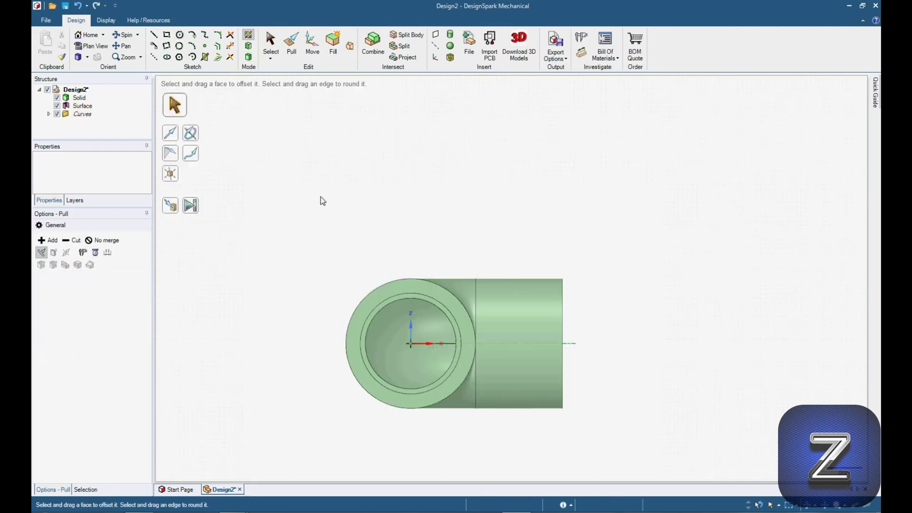
left_click(268, 42)
left_click(543, 299)
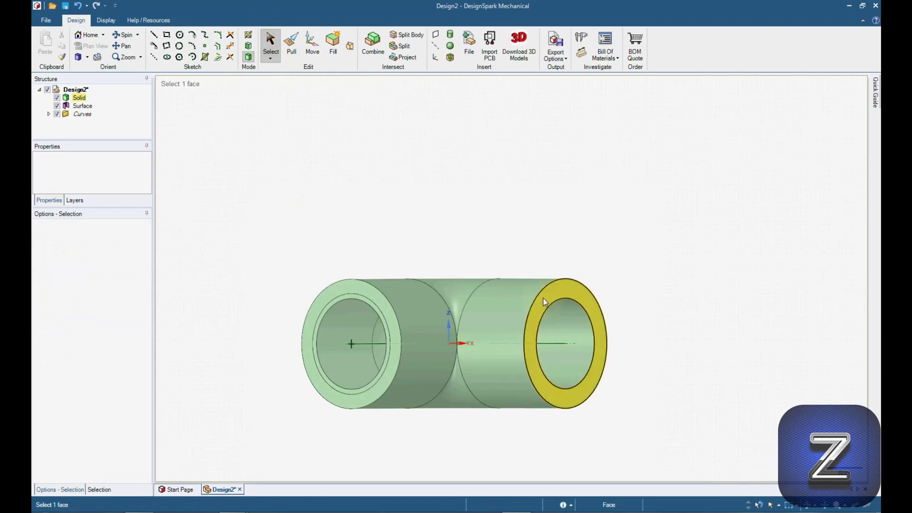
left_click(543, 298)
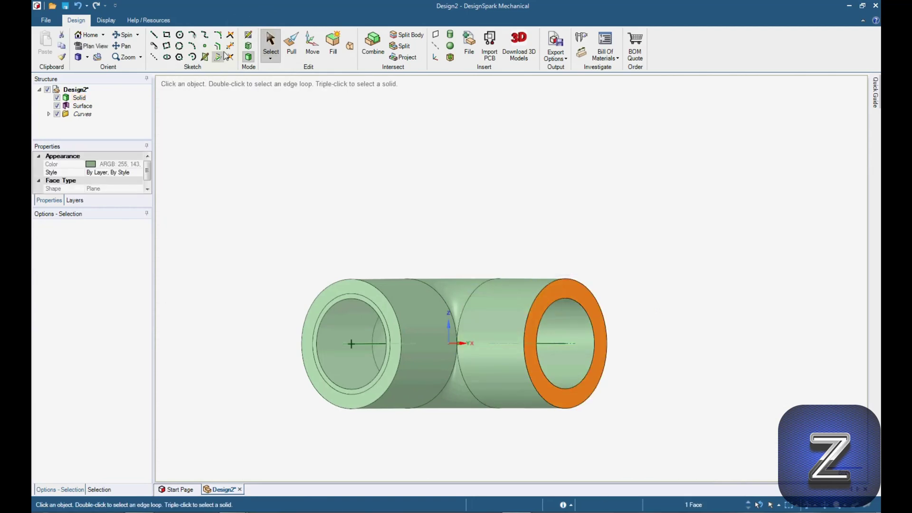
- Sketch a 22.22 mm circle centred on the right end face
left_click(247, 35)
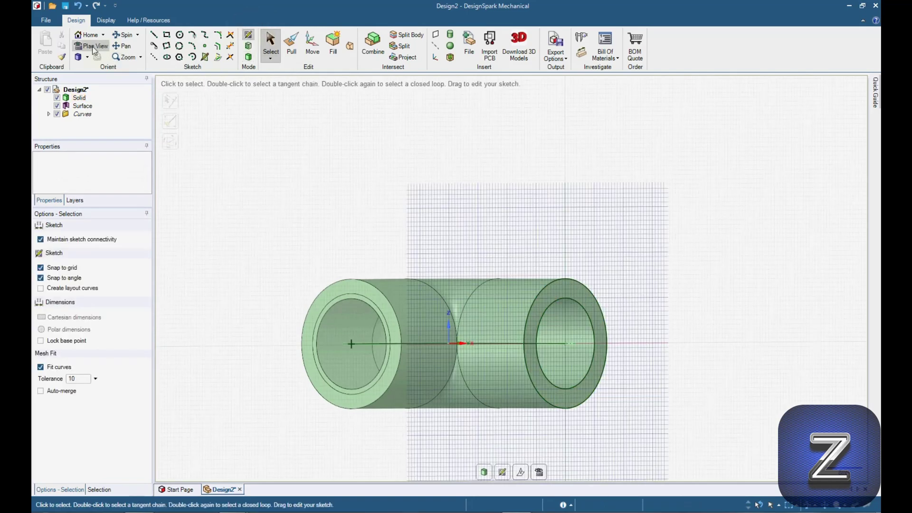
left_click(91, 47)
left_click(179, 34)
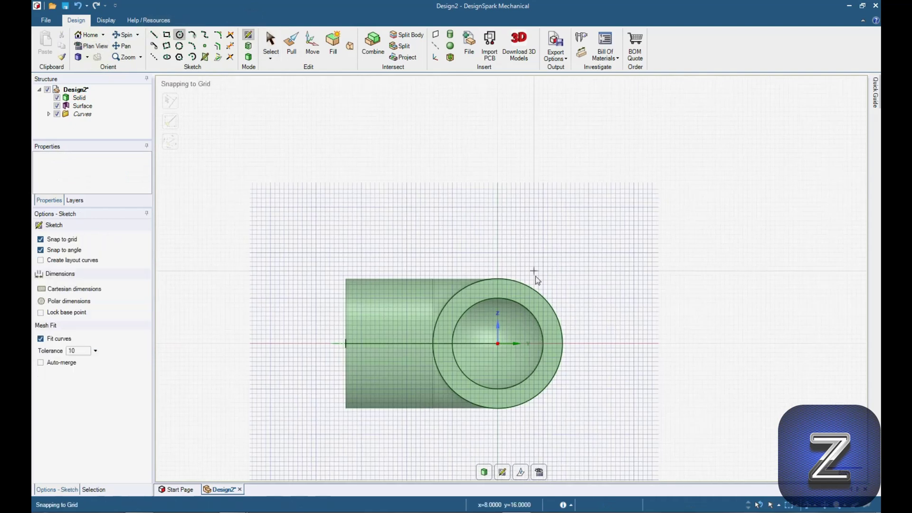
left_click(500, 343)
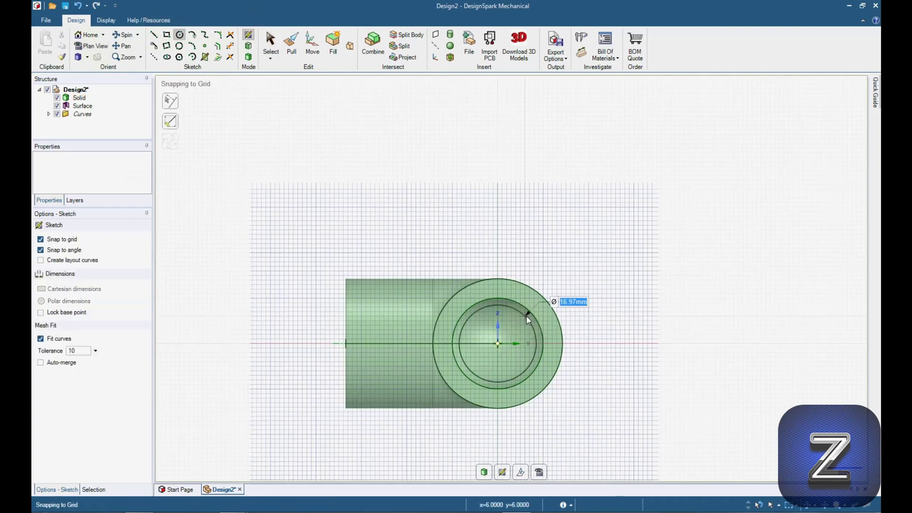
type("22.22")
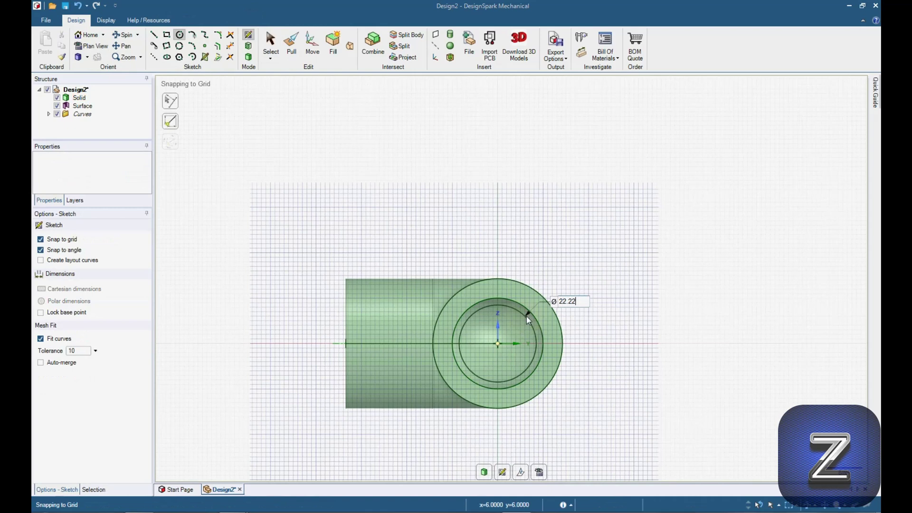
key("Return")
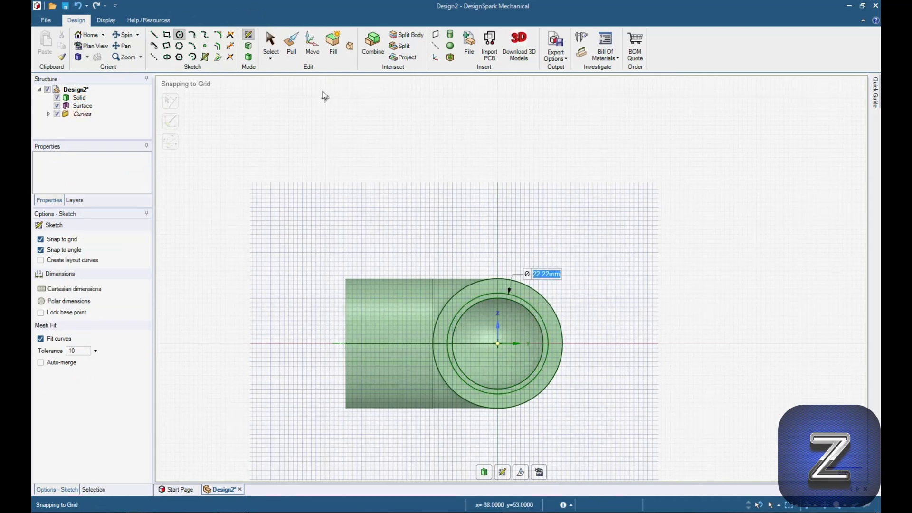
left_click(292, 48)
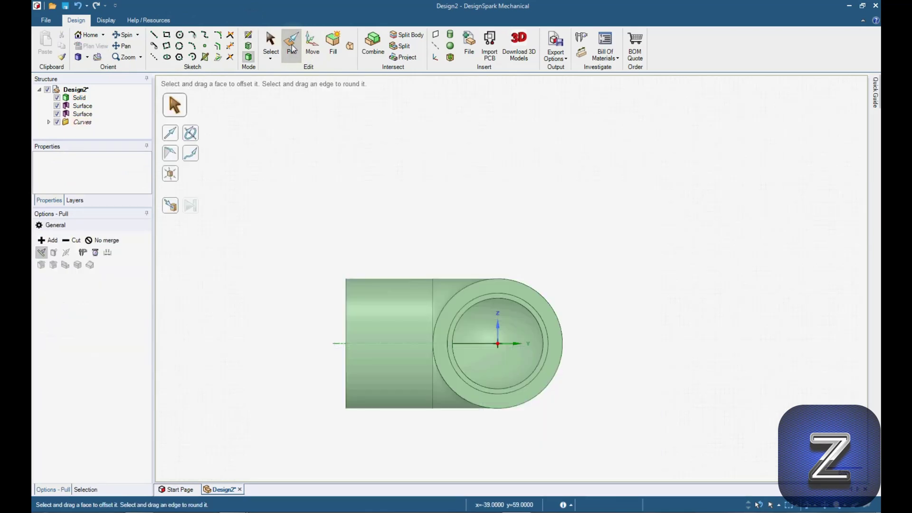
- Pull the thin ring faces at both pipe ends 19.05 mm inward to form socket recesses
left_click(490, 300)
left_click(486, 298)
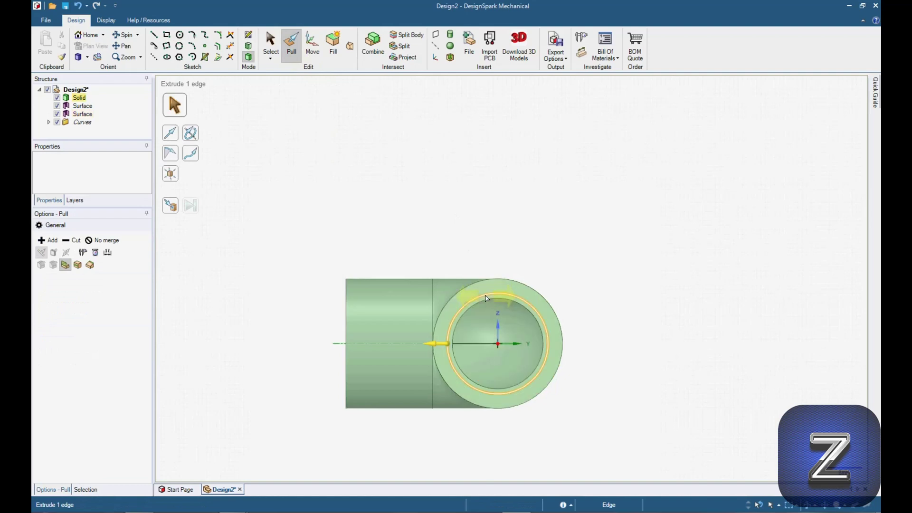
scroll(486, 298, "up", 3)
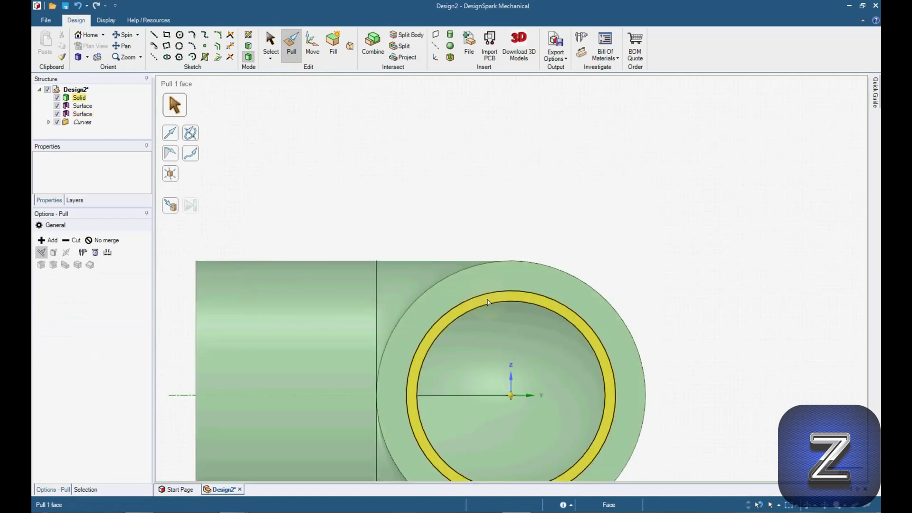
left_click(488, 302)
mouse_move(488, 301)
middle_mouse_down()
mouse_move(657, 219)
mouse_move(478, 315)
middle_mouse_up()
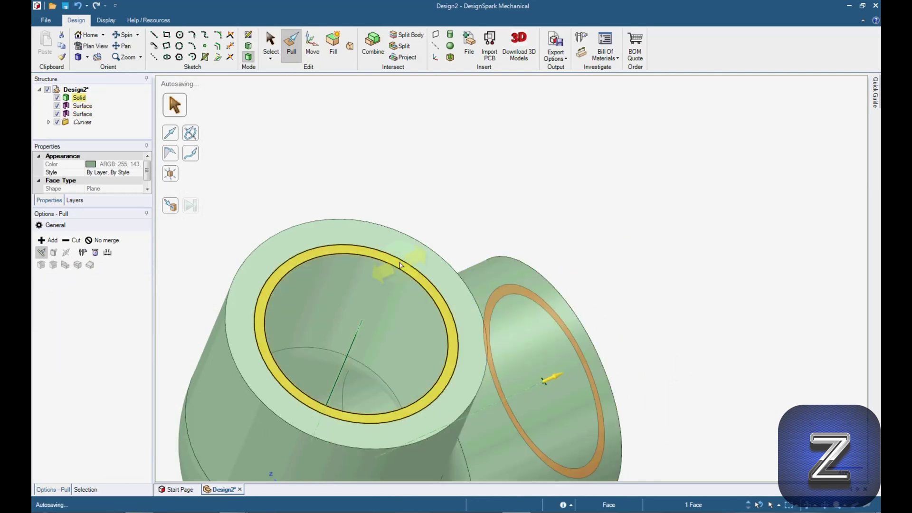
left_click(399, 266, "ctrl")
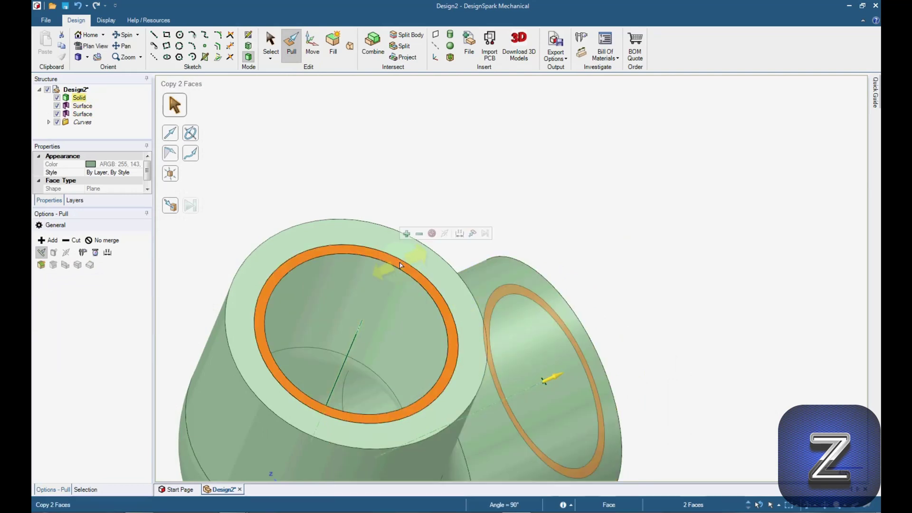
left_click_drag(399, 269, 392, 288)
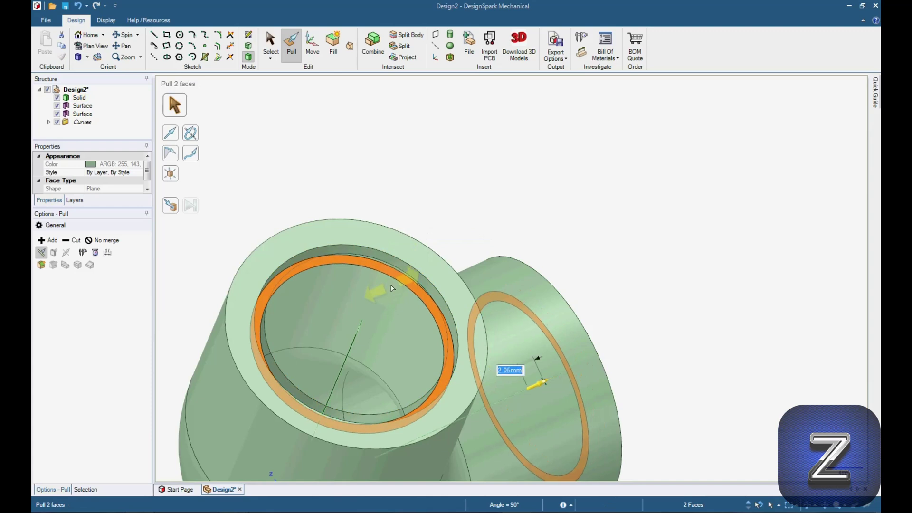
type("19")
key("Return")
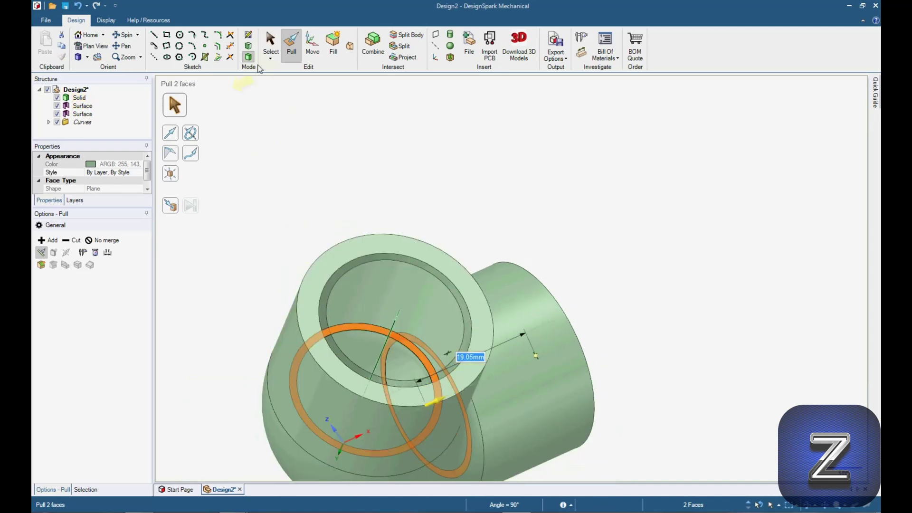
- Delete the leftover circular faces inside the top and right socket openings
left_click(276, 50)
left_click(375, 298)
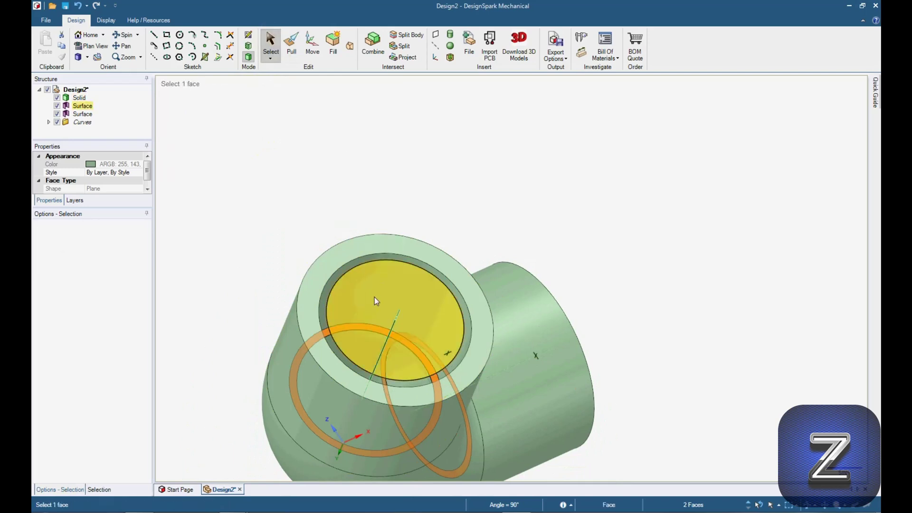
key("Delete")
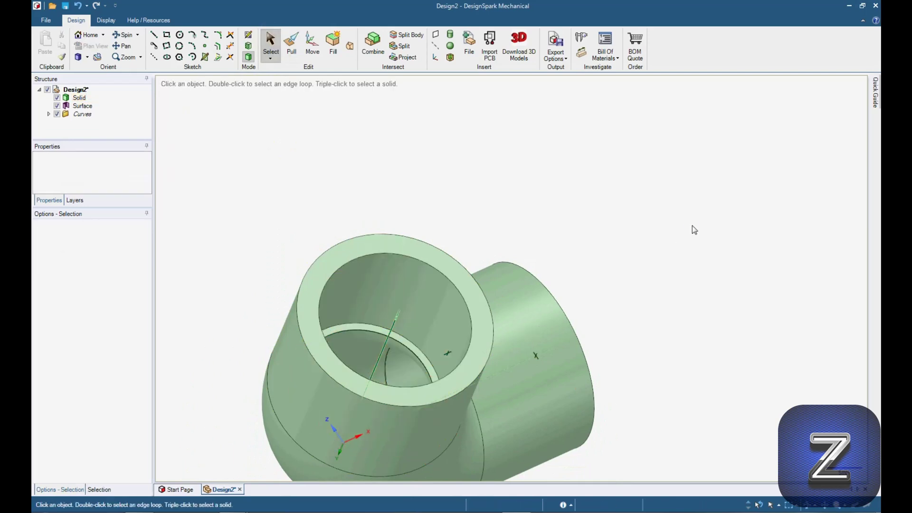
middle_click_drag(691, 228, 548, 301)
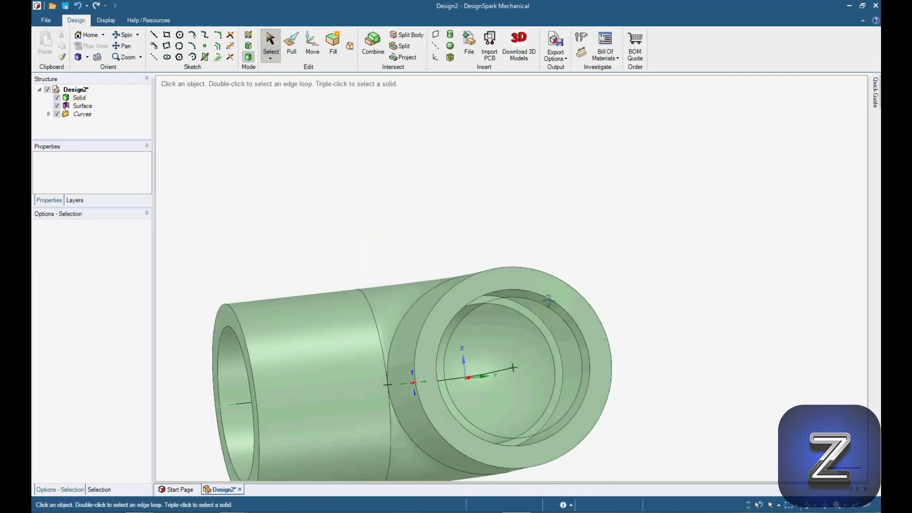
left_click(525, 345)
key("Delete")
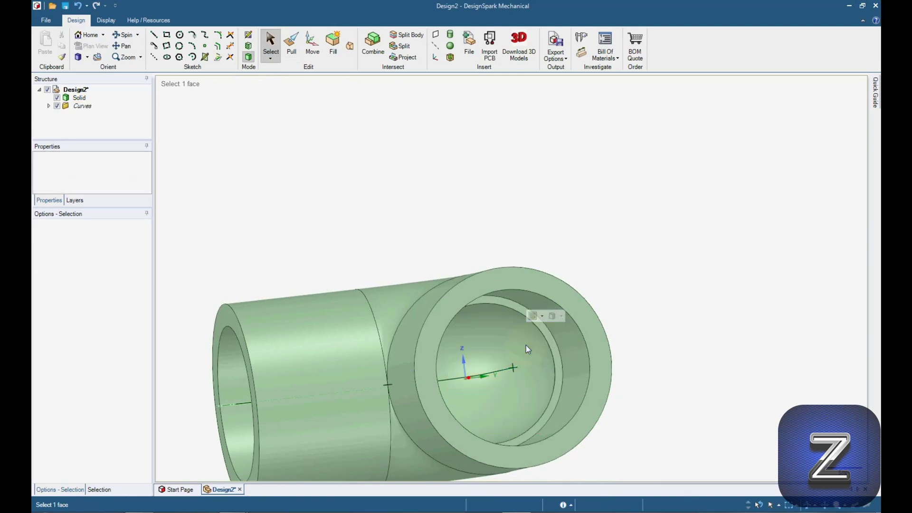
- Return to the default Home view showing the whole elbow
left_click(88, 35)
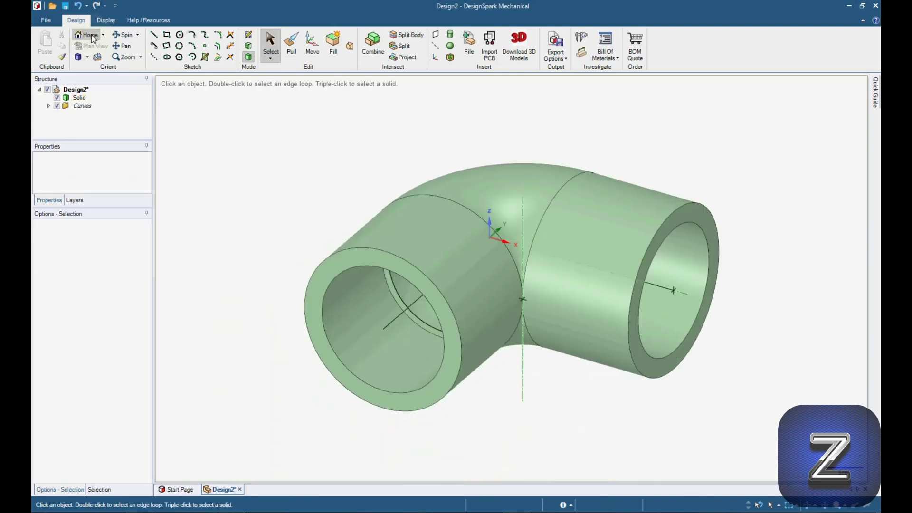